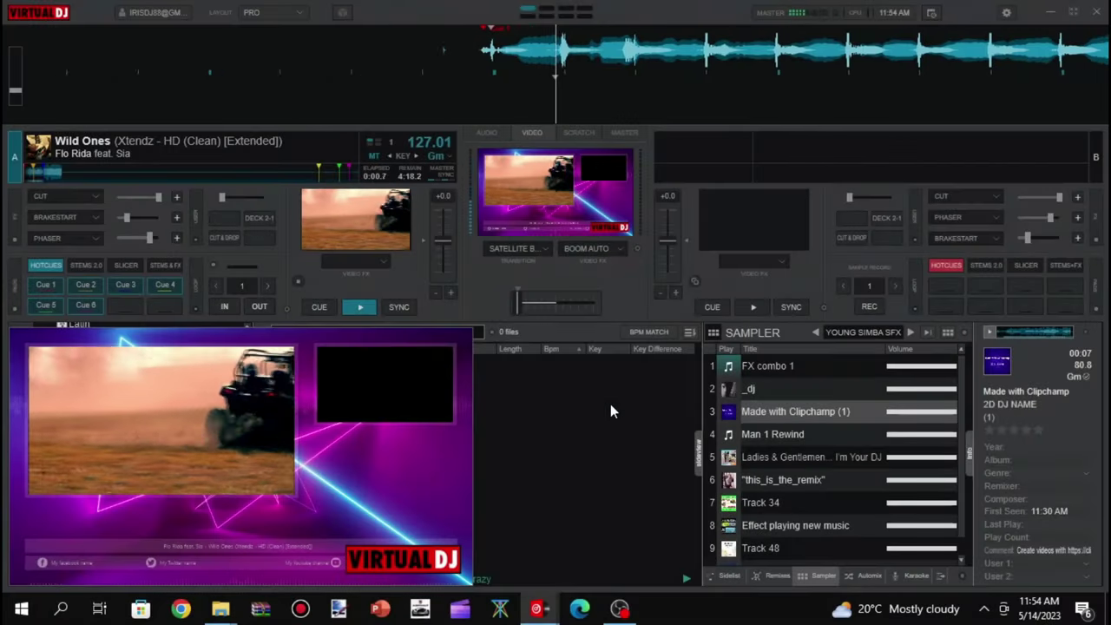
- Trigger the 'Made with Clipchamp (1)' sample in VirtualDJ's Sampler on the video output
{"action": "left_click", "coordinate": [726, 416]}
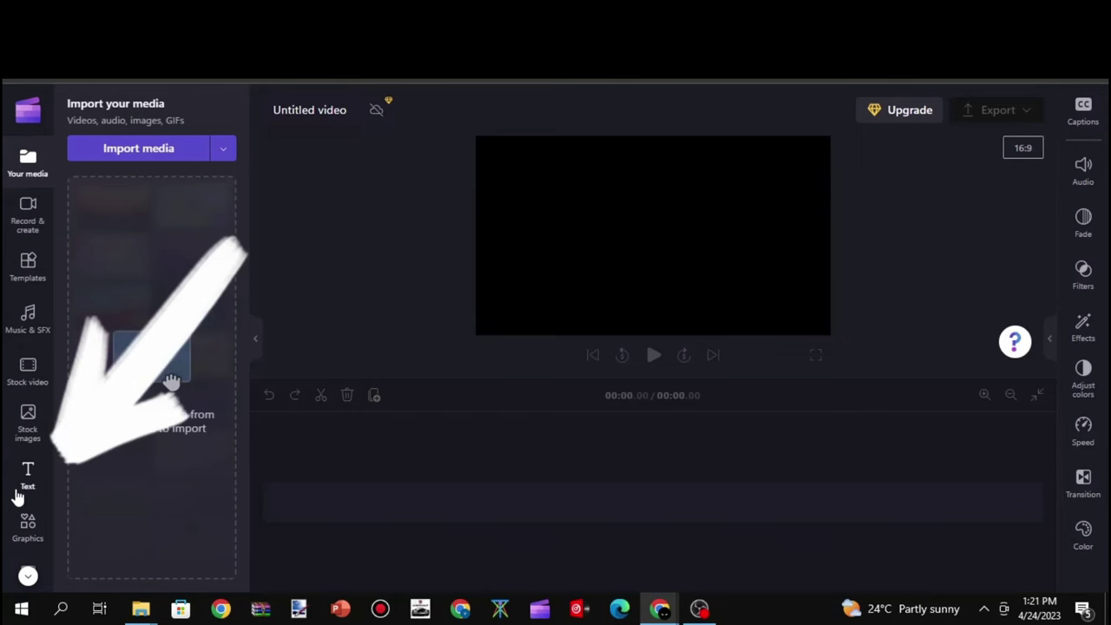
- Drag the Glitch text template onto the timeline and replace its wording with 'DJ SIMBA'
{"action": "left_click", "coordinate": [16, 491]}
{"action": "mouse_move", "coordinate": [106, 269]}
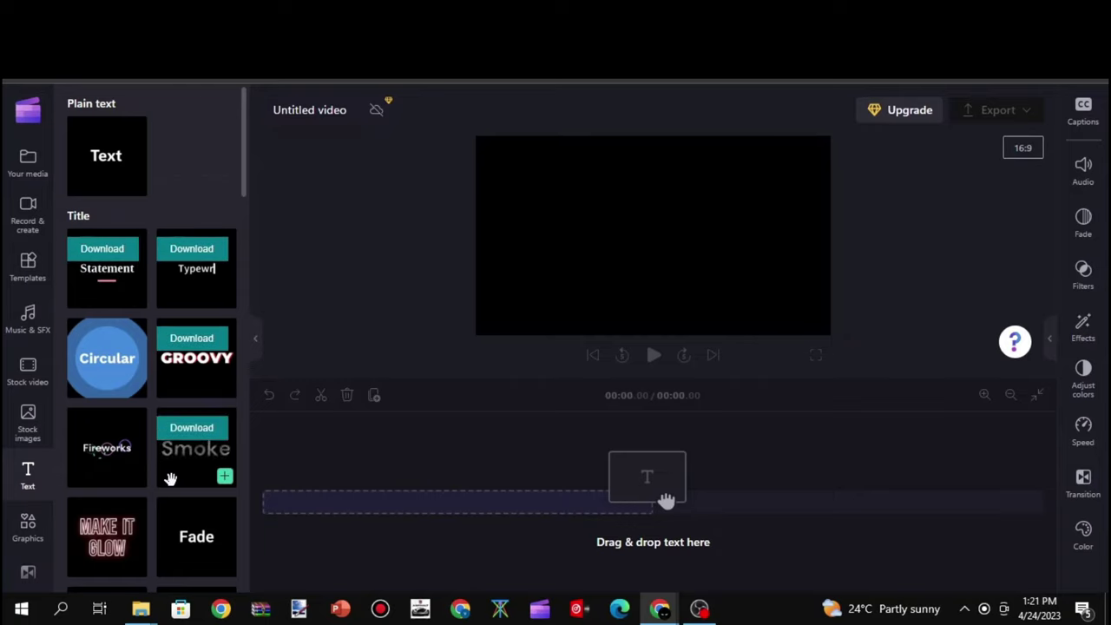
{"action": "mouse_move", "coordinate": [107, 448]}
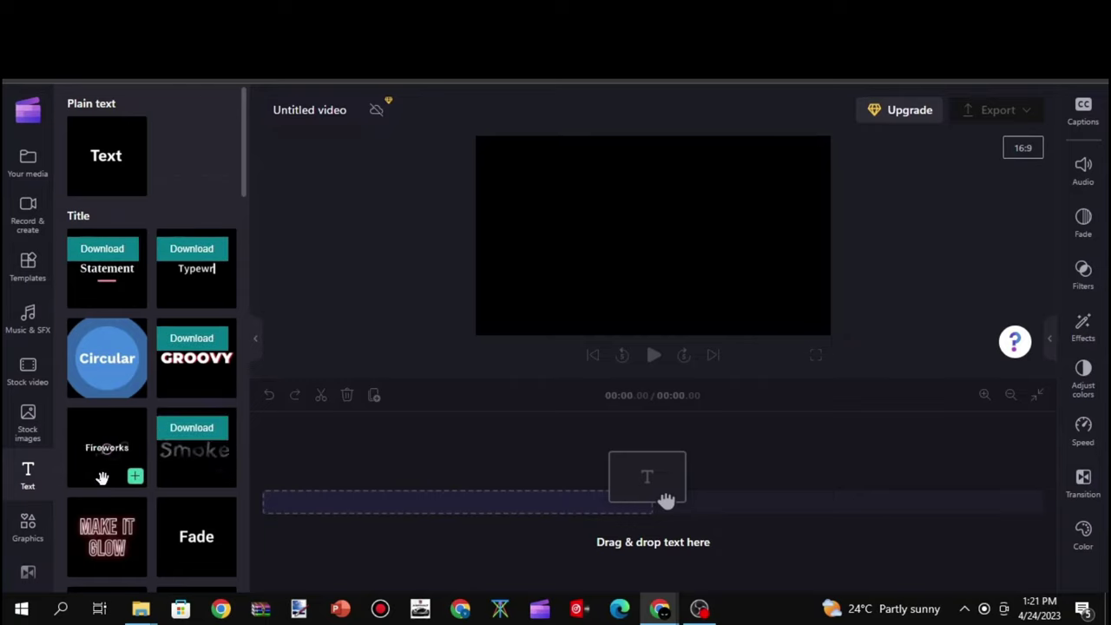
{"action": "scroll", "coordinate": [102, 478], "scroll_direction": "down", "scroll_amount": 3}
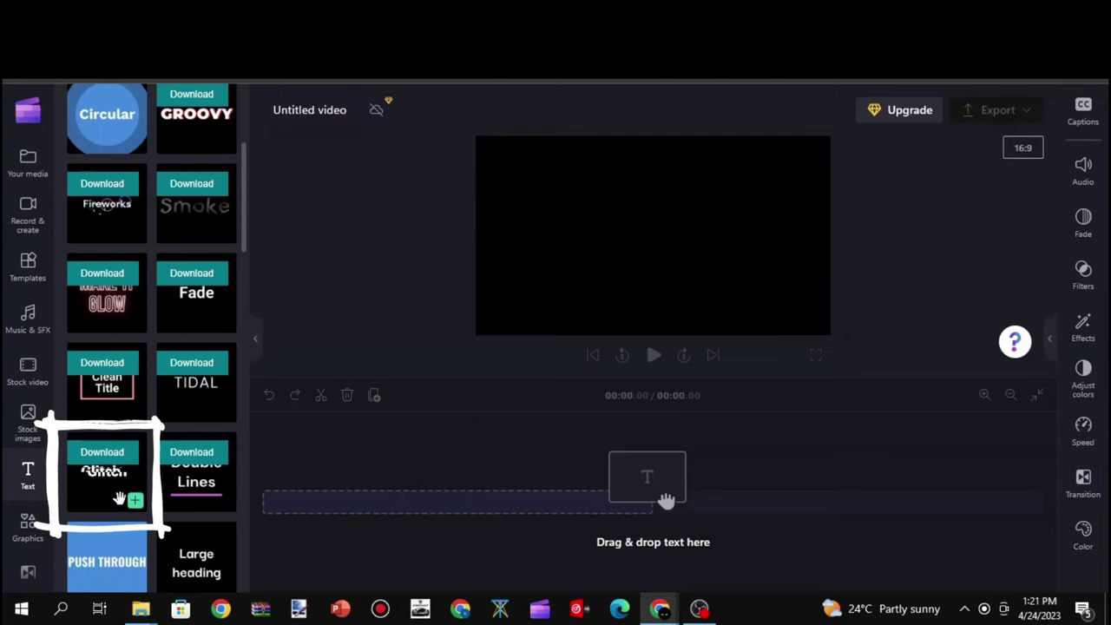
{"action": "left_click_drag", "start_coordinate": [666, 501], "coordinate": [467, 504]}
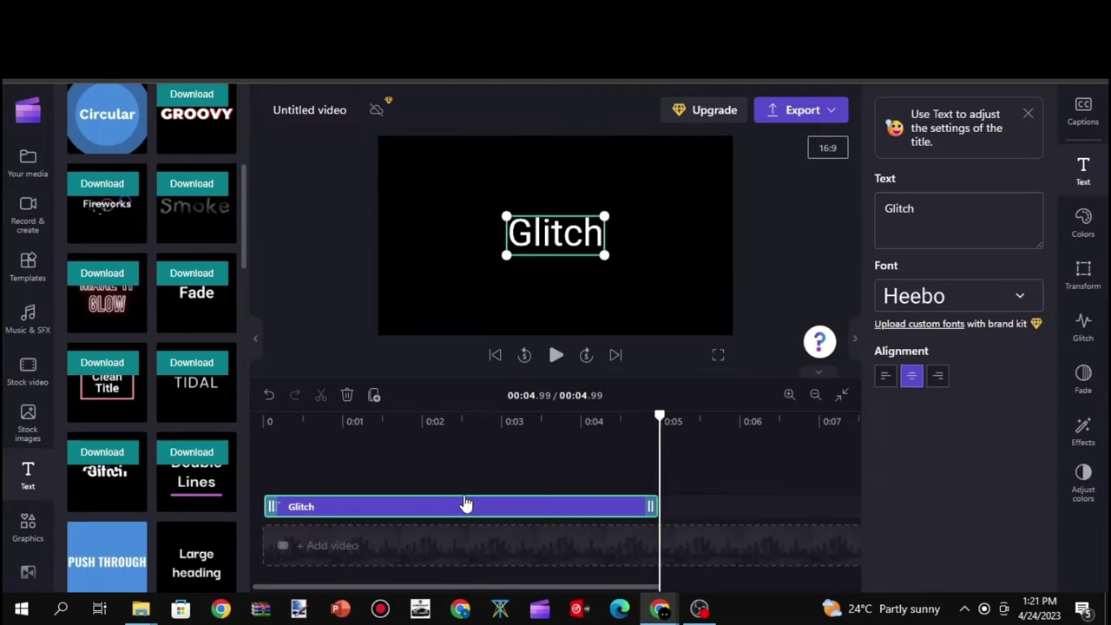
{"action": "left_click", "coordinate": [930, 210]}
{"action": "key", "text": "ctrl+a"}
{"action": "type", "text": "D"}
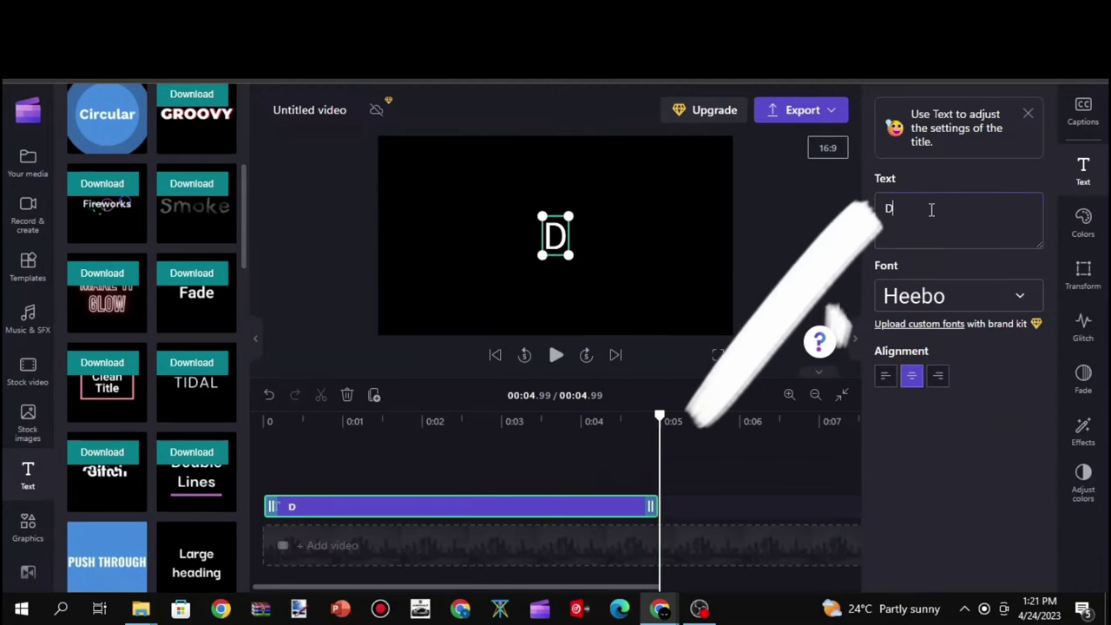
{"action": "type", "text": "J SIM"}
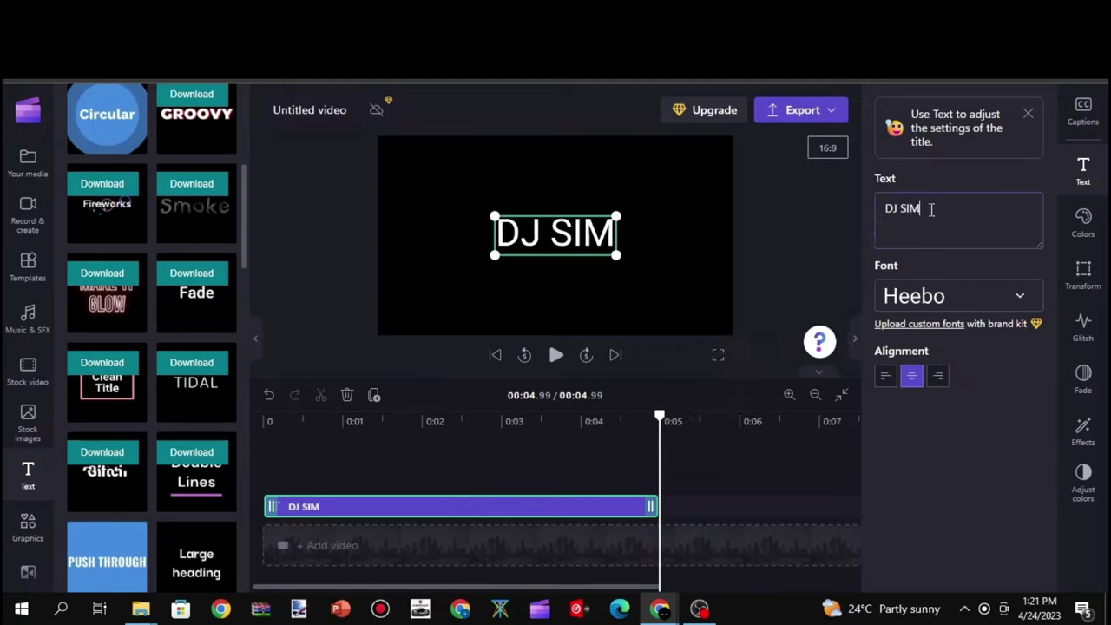
{"action": "type", "text": "BA"}
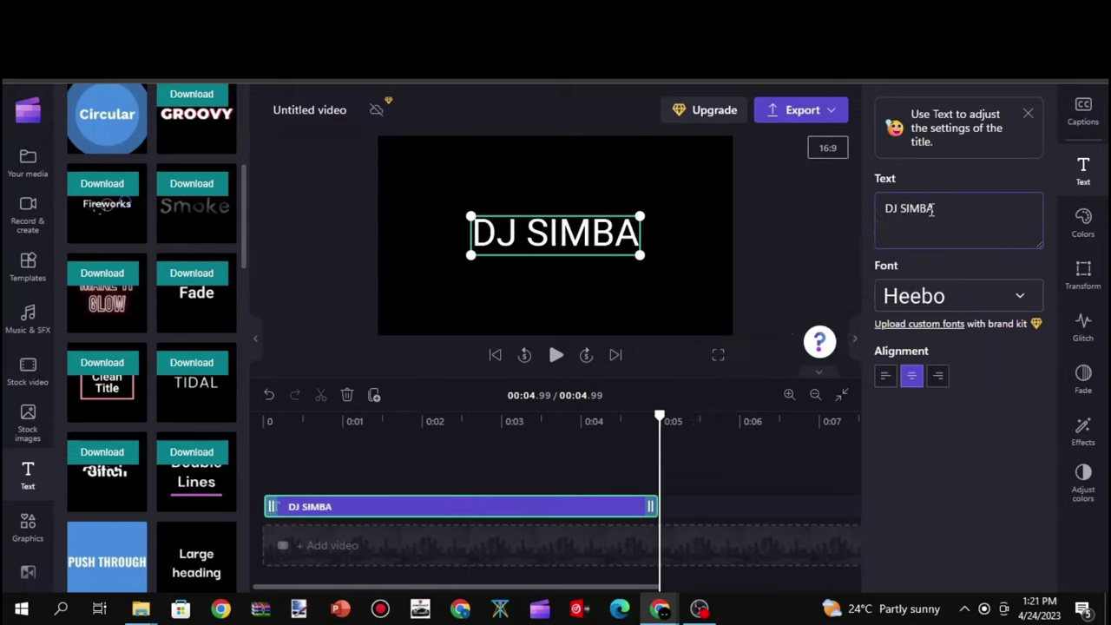
- Set the title font to Bangers
{"action": "left_click", "coordinate": [1017, 298]}
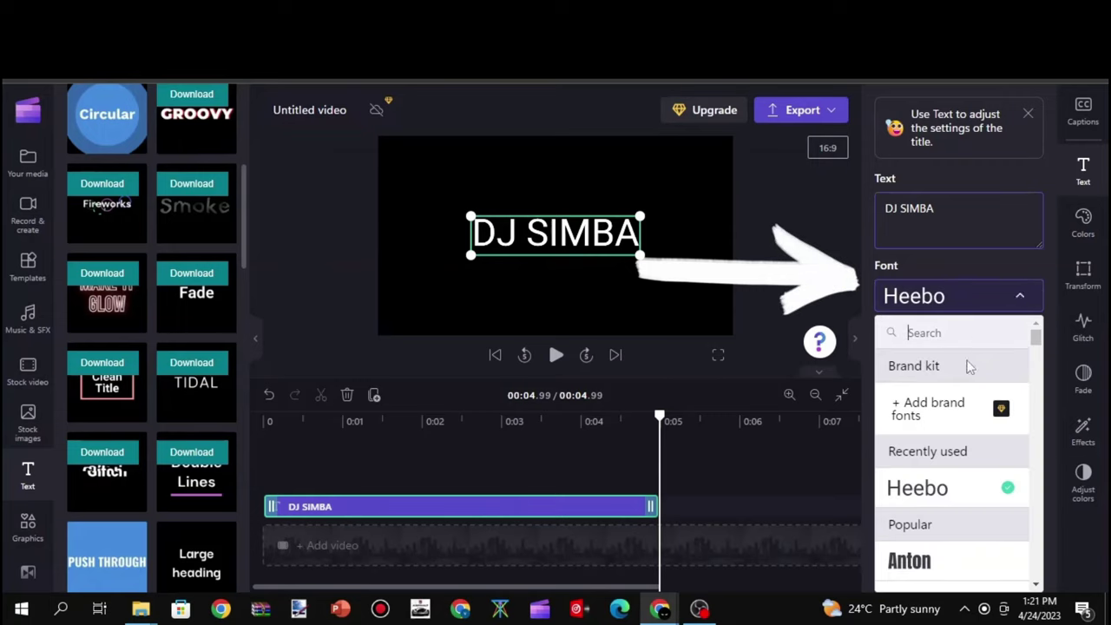
{"action": "scroll", "coordinate": [932, 479], "scroll_direction": "down", "scroll_amount": 5}
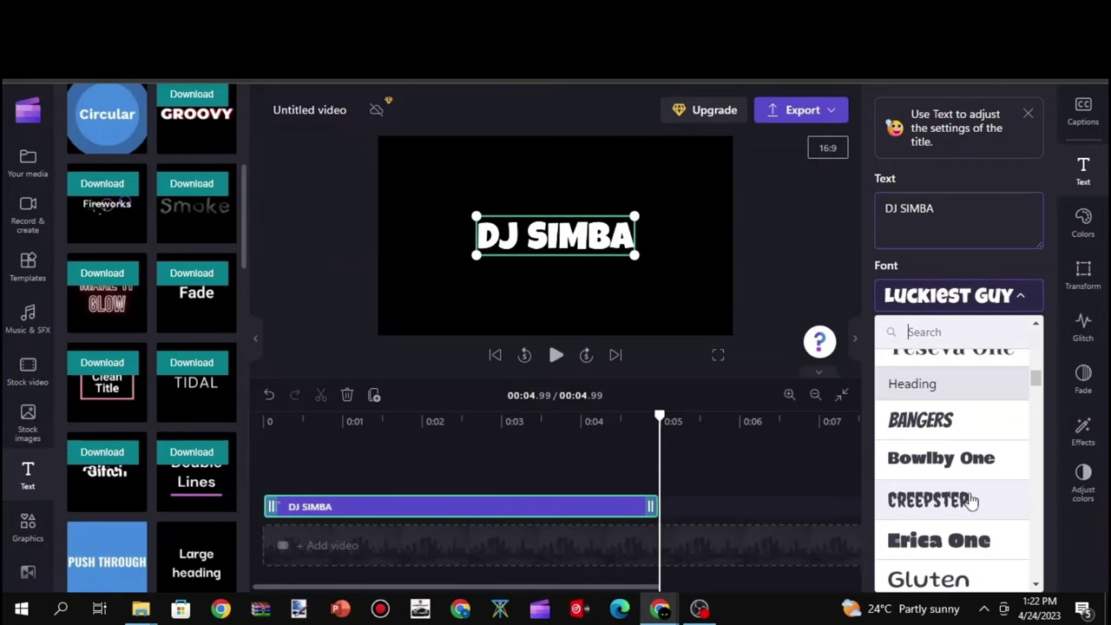
{"action": "left_click", "coordinate": [967, 424]}
- Enlarge the DJ SIMBA text box and keep it centred on the canvas
{"action": "left_click_drag", "start_coordinate": [615, 253], "coordinate": [702, 287]}
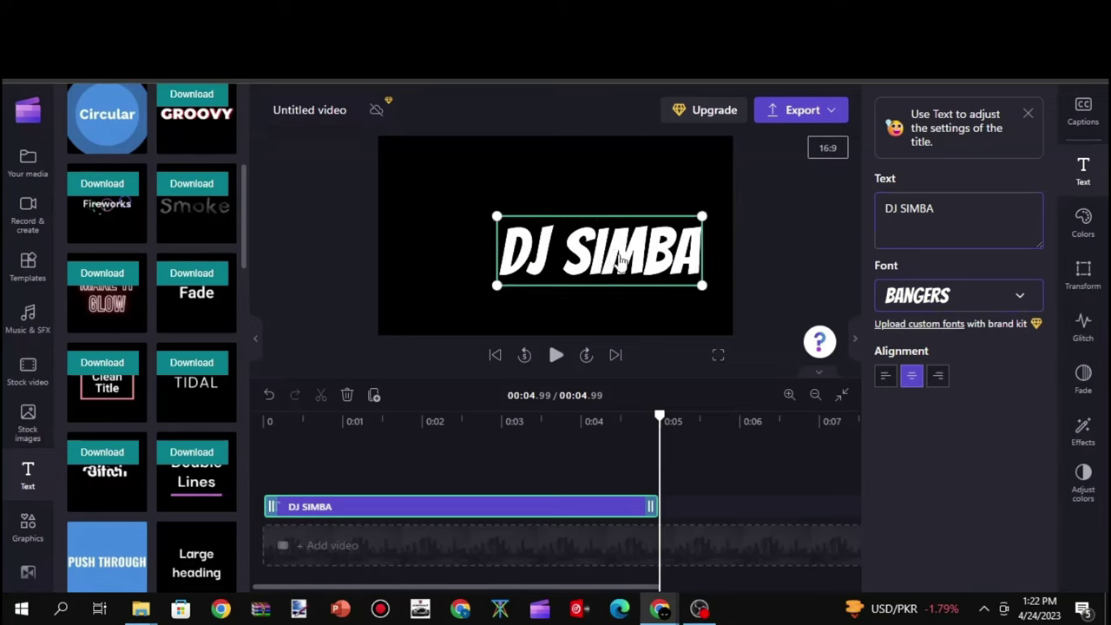
{"action": "left_click_drag", "start_coordinate": [603, 243], "coordinate": [558, 222]}
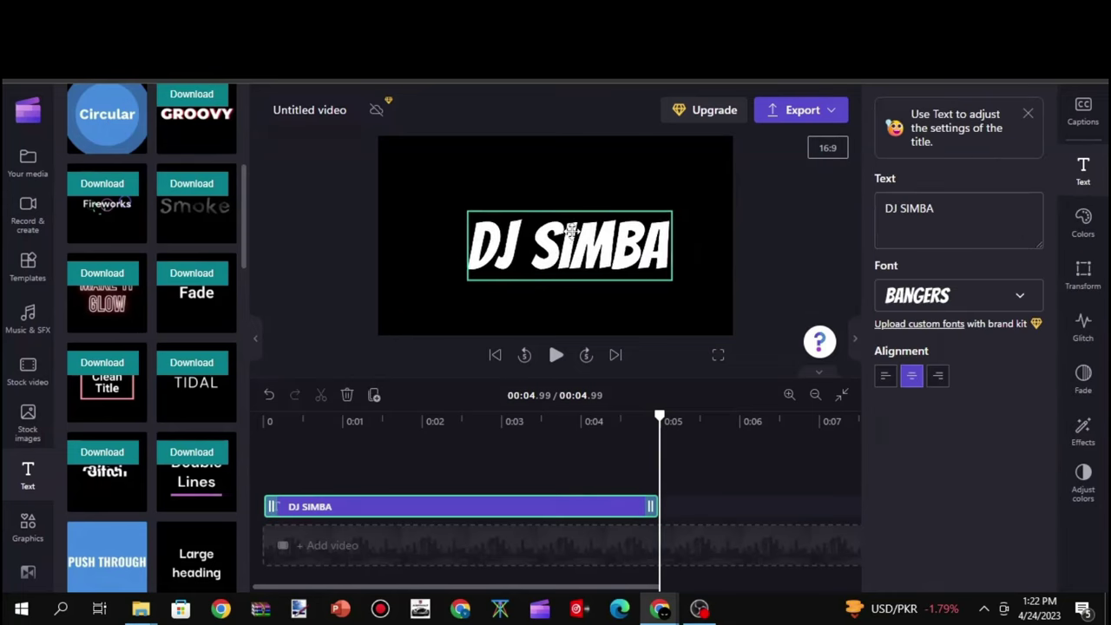
{"action": "left_click_drag", "start_coordinate": [672, 278], "coordinate": [715, 280]}
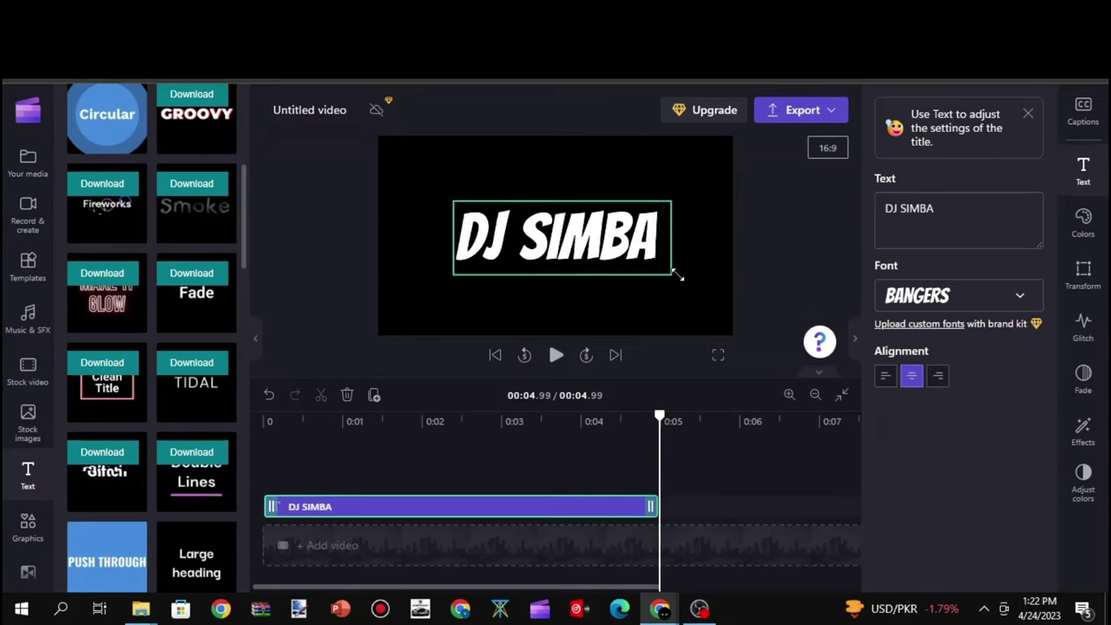
{"action": "left_click_drag", "start_coordinate": [608, 230], "coordinate": [584, 230]}
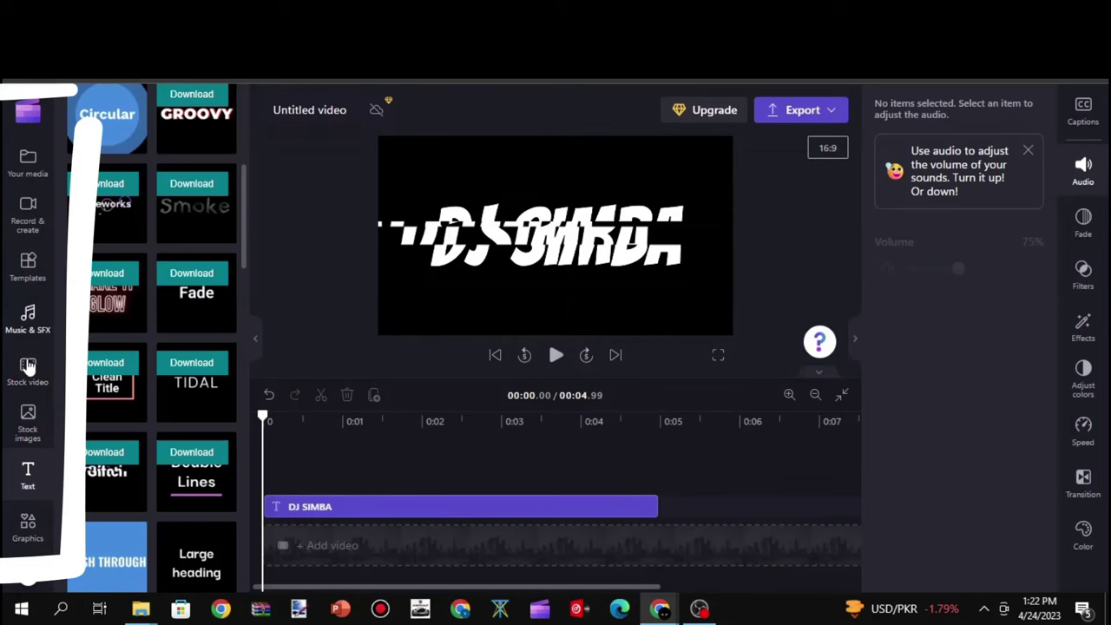
- Preview the 'Red, yellow, blue light leaks' tile from the stock video Overlays collection
{"action": "left_click", "coordinate": [30, 427]}
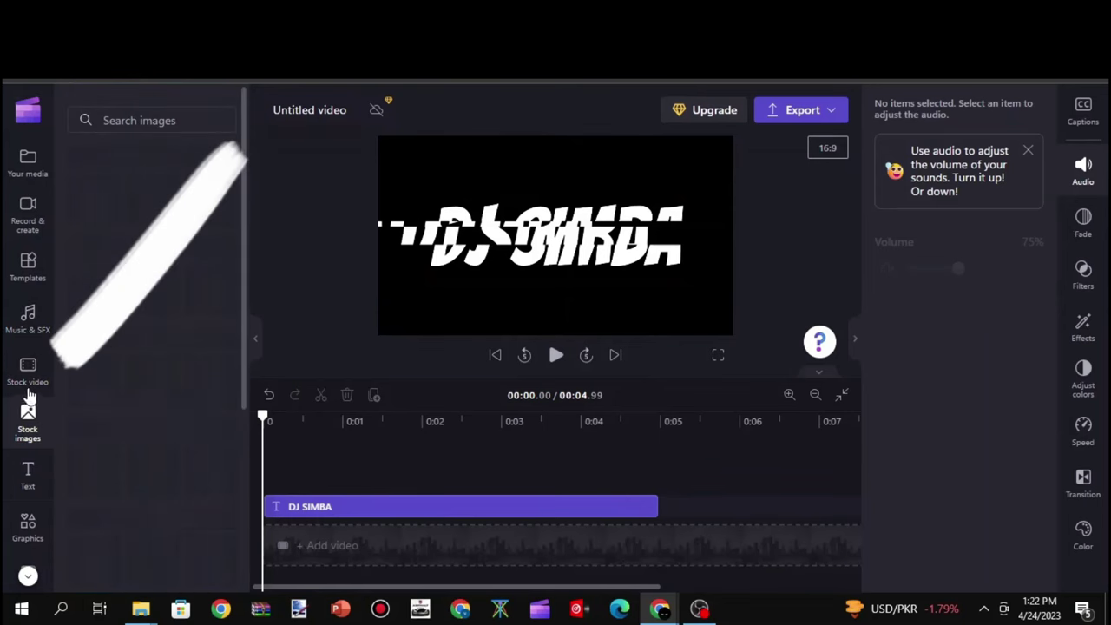
{"action": "left_click", "coordinate": [29, 371]}
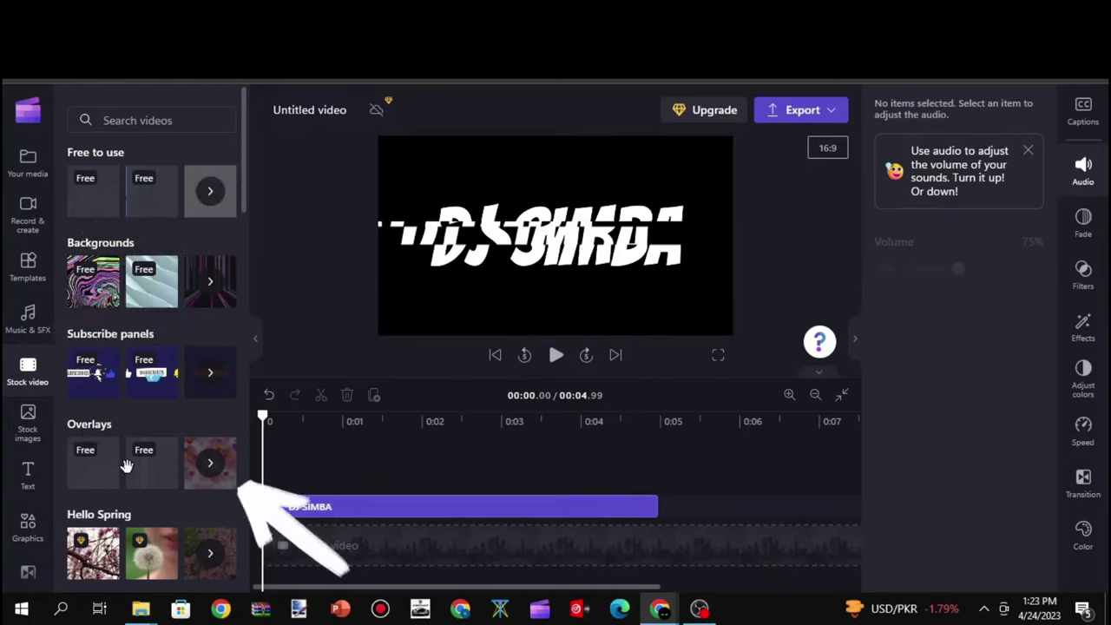
{"action": "mouse_move", "coordinate": [151, 463]}
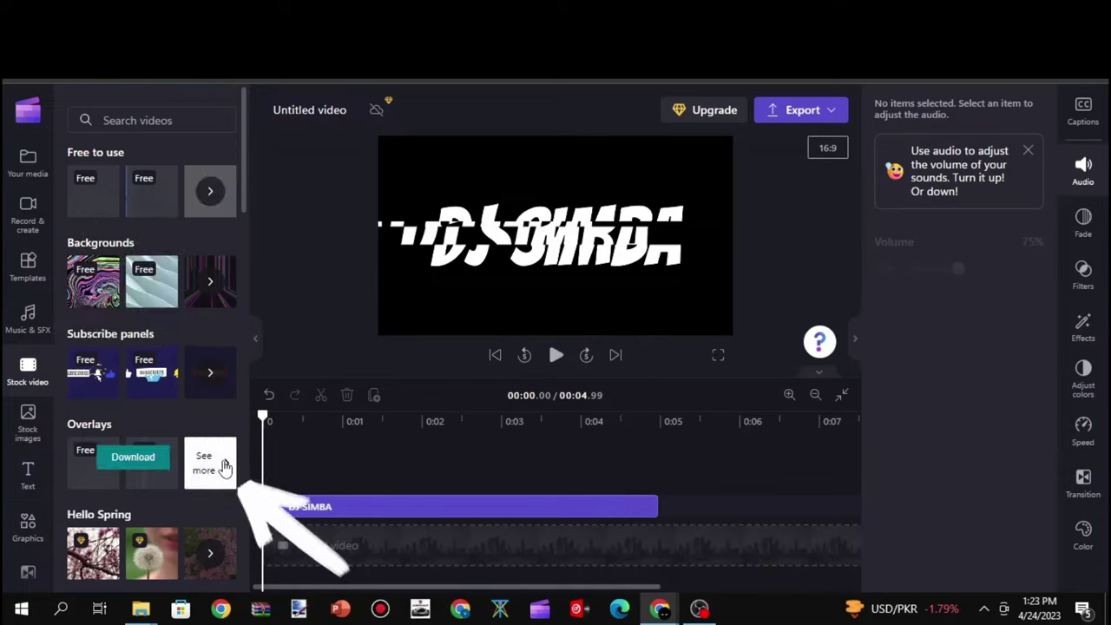
{"action": "left_click", "coordinate": [224, 467]}
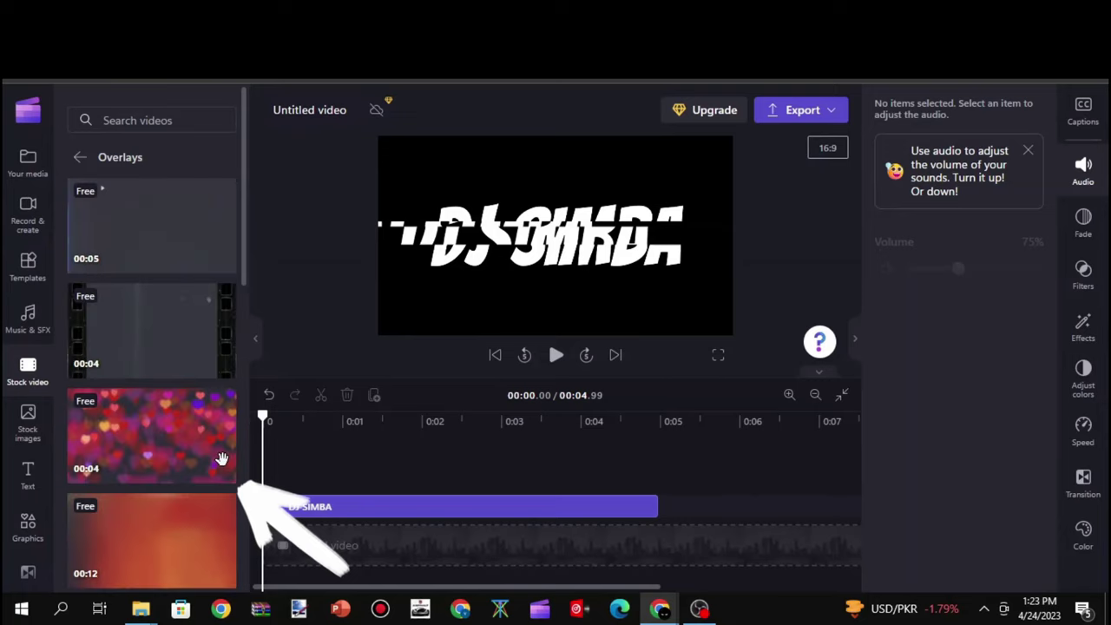
{"action": "scroll", "coordinate": [116, 379], "scroll_direction": "down", "scroll_amount": 2}
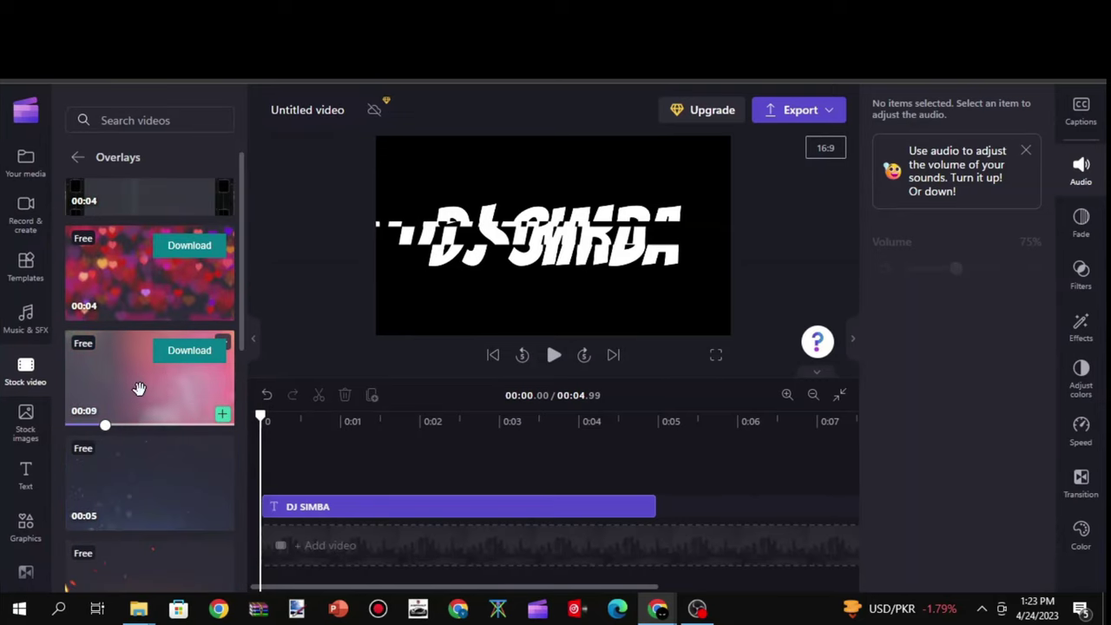
{"action": "left_click", "coordinate": [149, 390]}
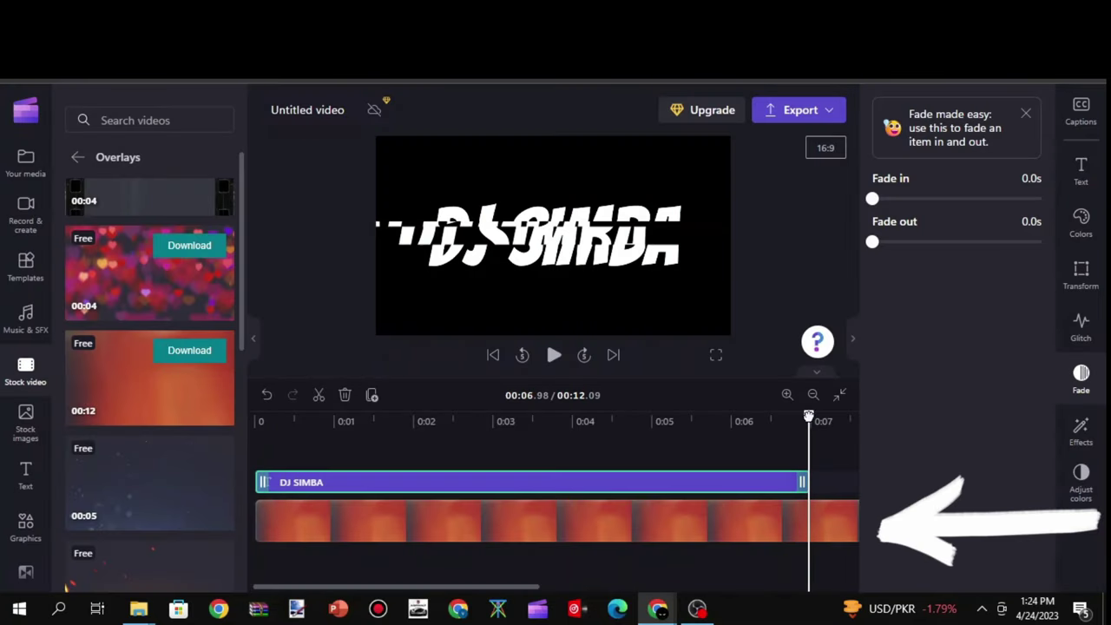
- Split the overlay clip at 7 seconds, delete the excess part, and play the intro preview
{"action": "left_click", "coordinate": [809, 417]}
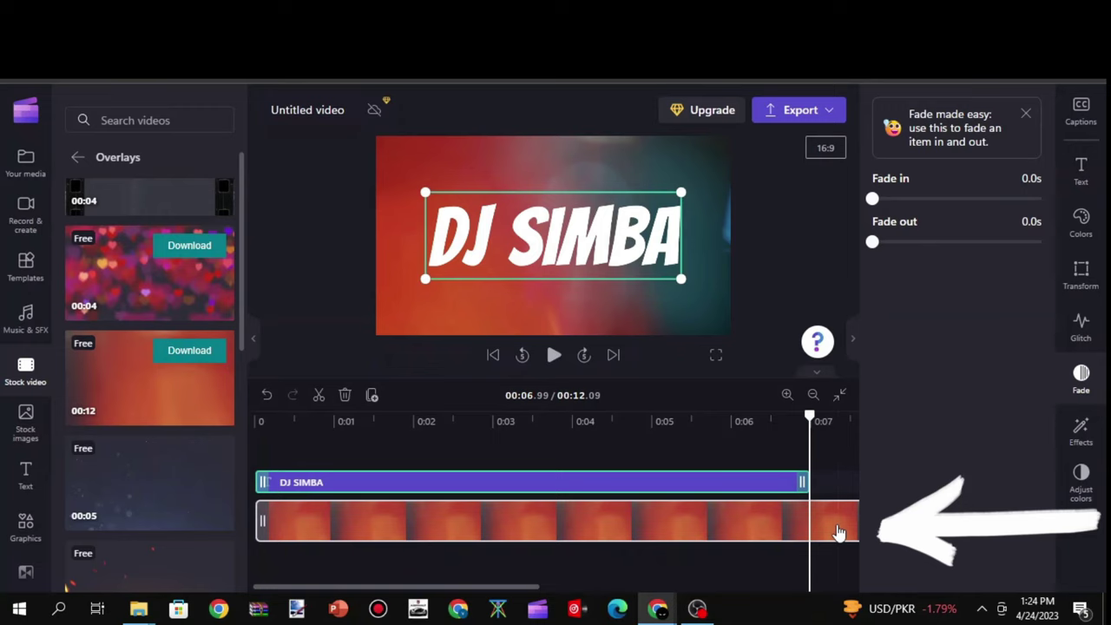
{"action": "left_click", "coordinate": [839, 531]}
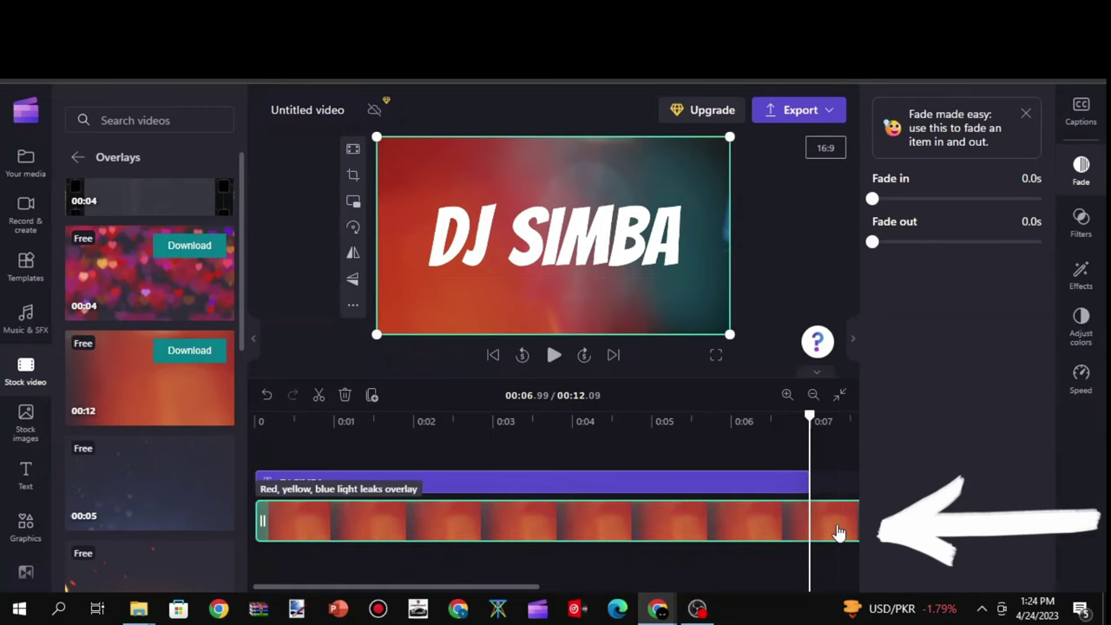
{"action": "left_click", "coordinate": [854, 338]}
{"action": "left_click", "coordinate": [318, 395]}
{"action": "left_click", "coordinate": [900, 537]}
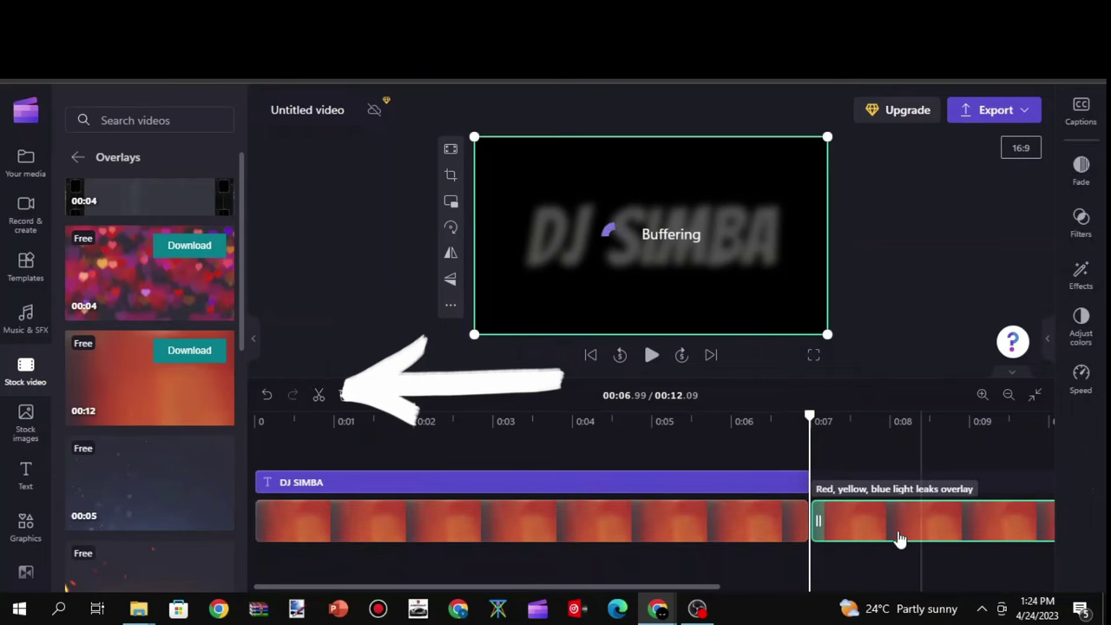
{"action": "right_click", "coordinate": [870, 526]}
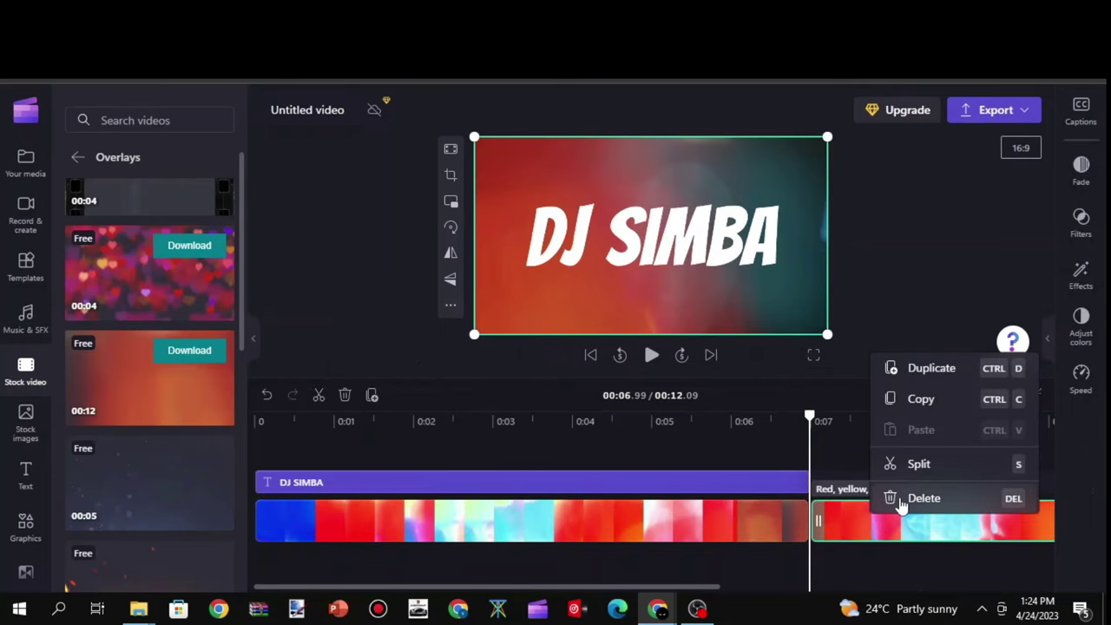
{"action": "left_click", "coordinate": [899, 498]}
{"action": "left_click", "coordinate": [652, 355]}
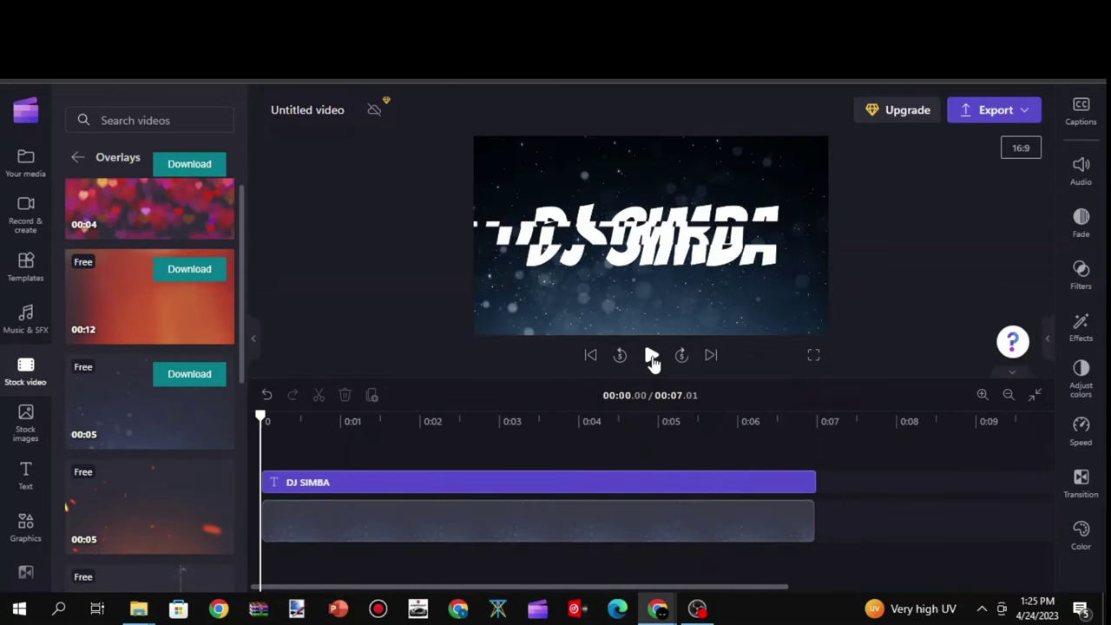
{"action": "left_click", "coordinate": [652, 355]}
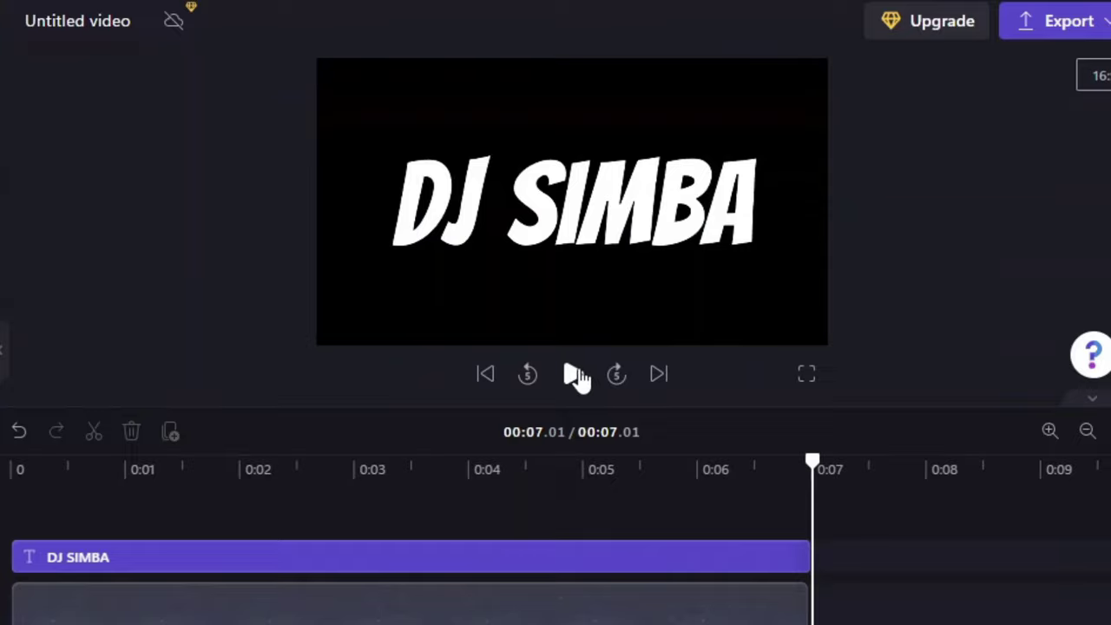
- Replay the intro from the start and show the Music & SFX library
{"action": "left_click", "coordinate": [576, 375]}
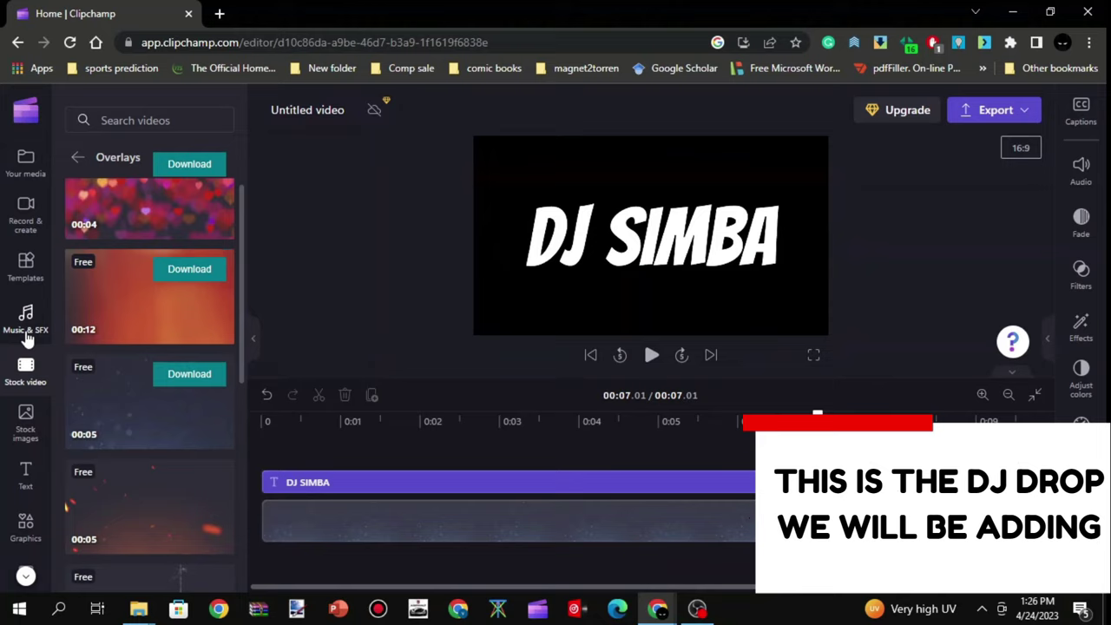
{"action": "left_click", "coordinate": [27, 337]}
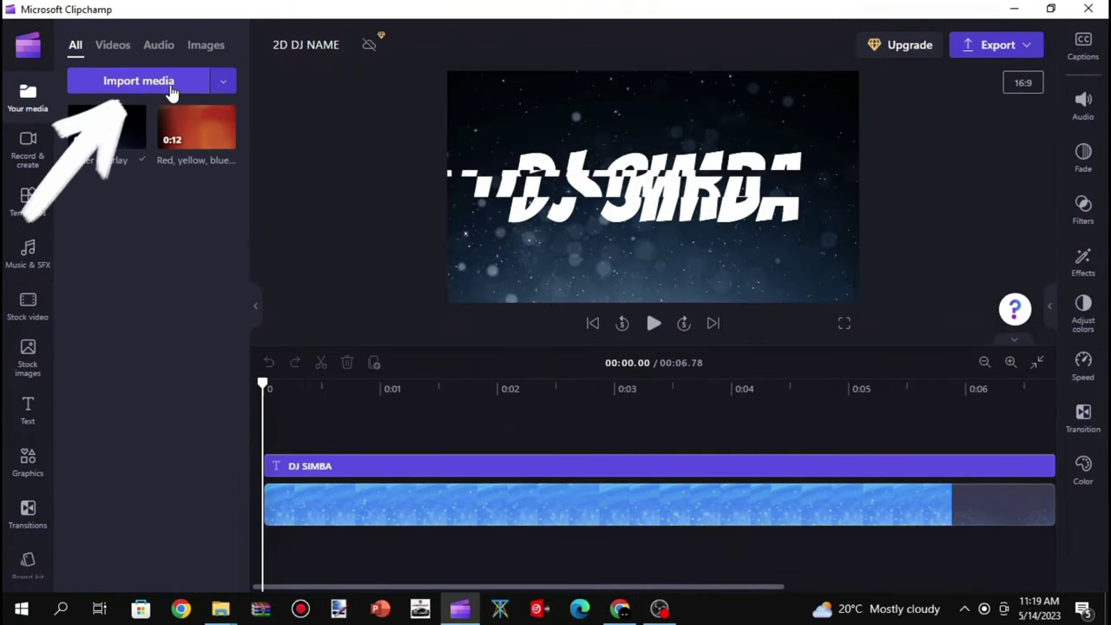
- Import DJ NAME AUDIO1.mp3 from the DJ NAME AUDIO SAMPLES folder
{"action": "left_click", "coordinate": [172, 90]}
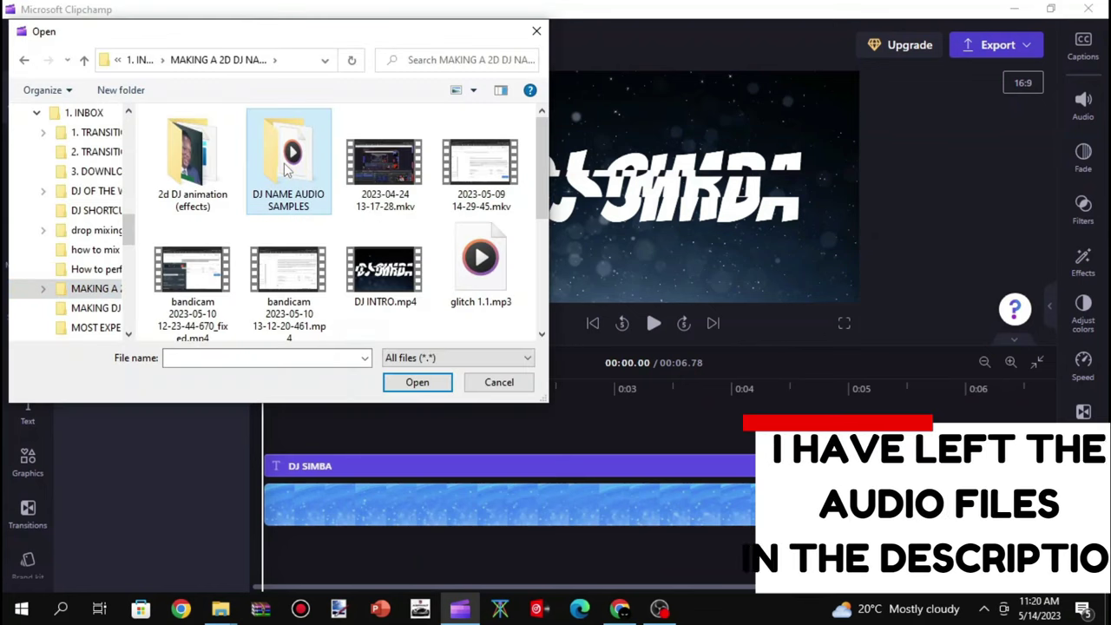
{"action": "double_click", "coordinate": [284, 162]}
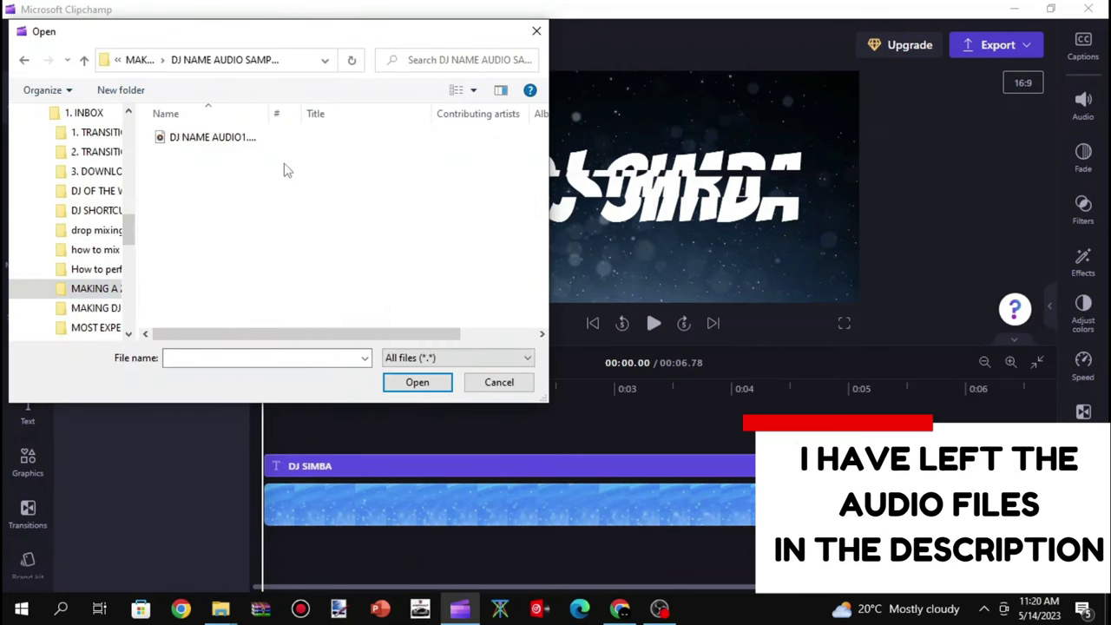
{"action": "left_click", "coordinate": [182, 140]}
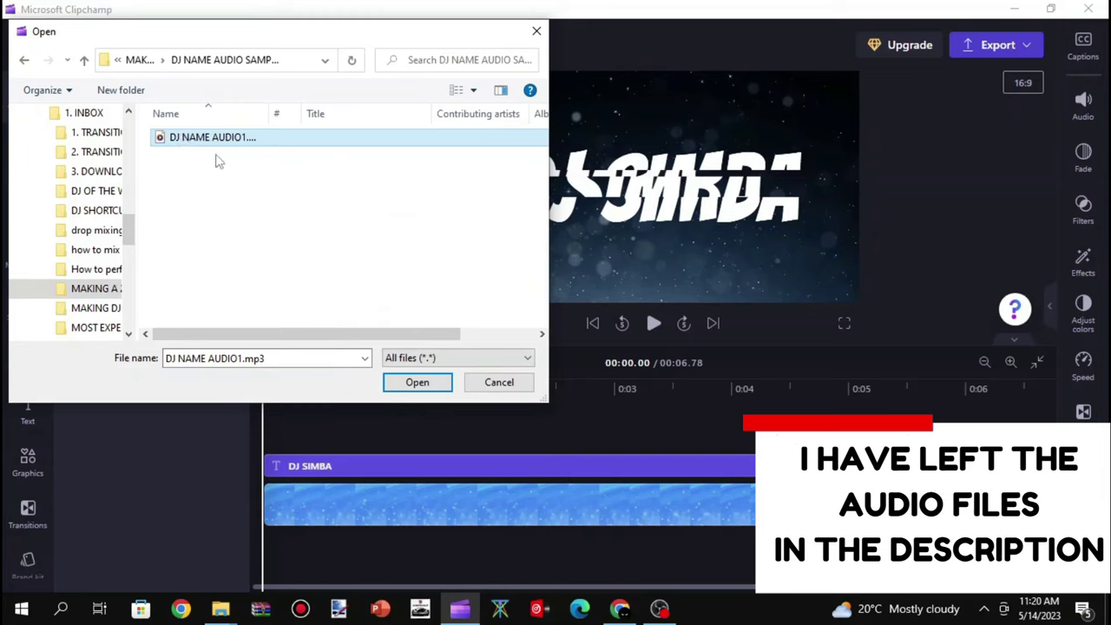
{"action": "left_click", "coordinate": [406, 386]}
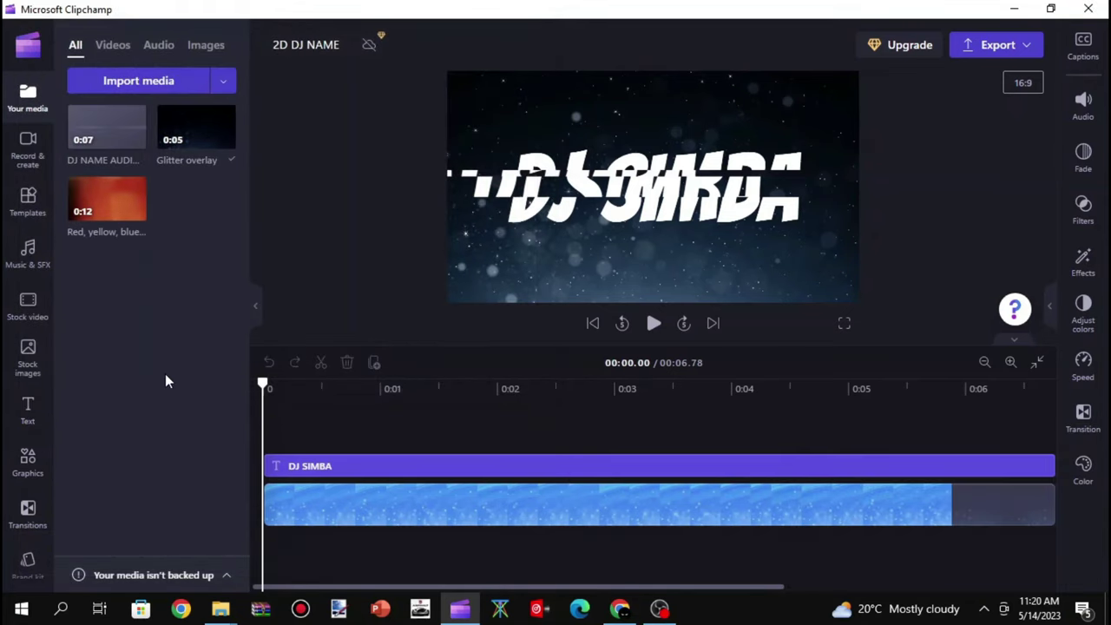
- Place the audio drop on the timeline starting at 0 and zoom to fit all clips
{"action": "left_click_drag", "start_coordinate": [72, 132], "coordinate": [291, 550]}
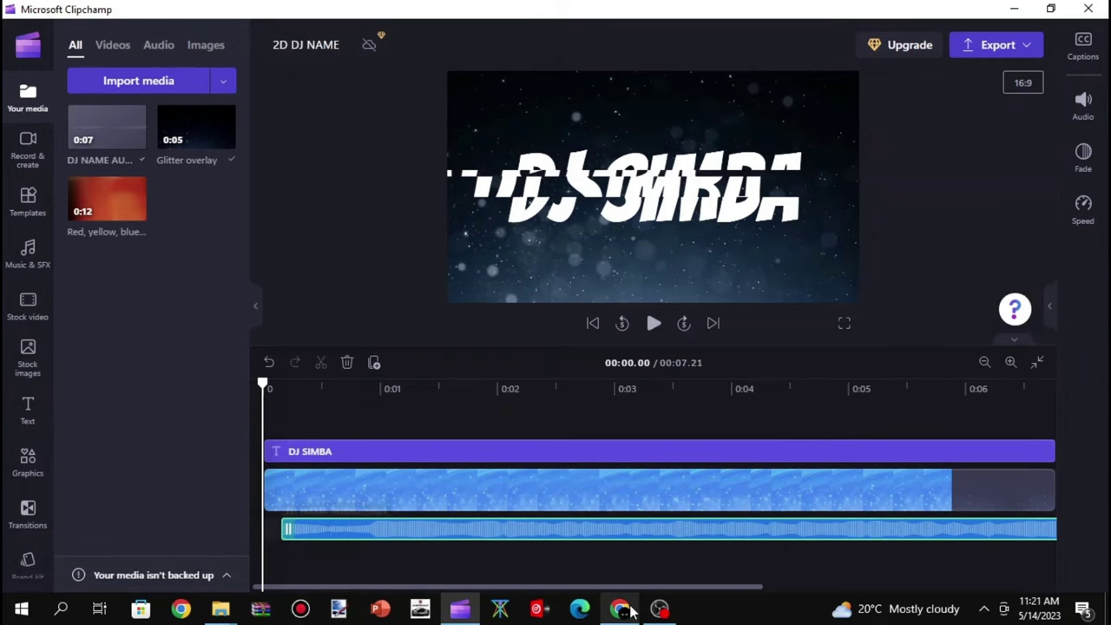
{"action": "left_click_drag", "start_coordinate": [482, 538], "coordinate": [437, 532]}
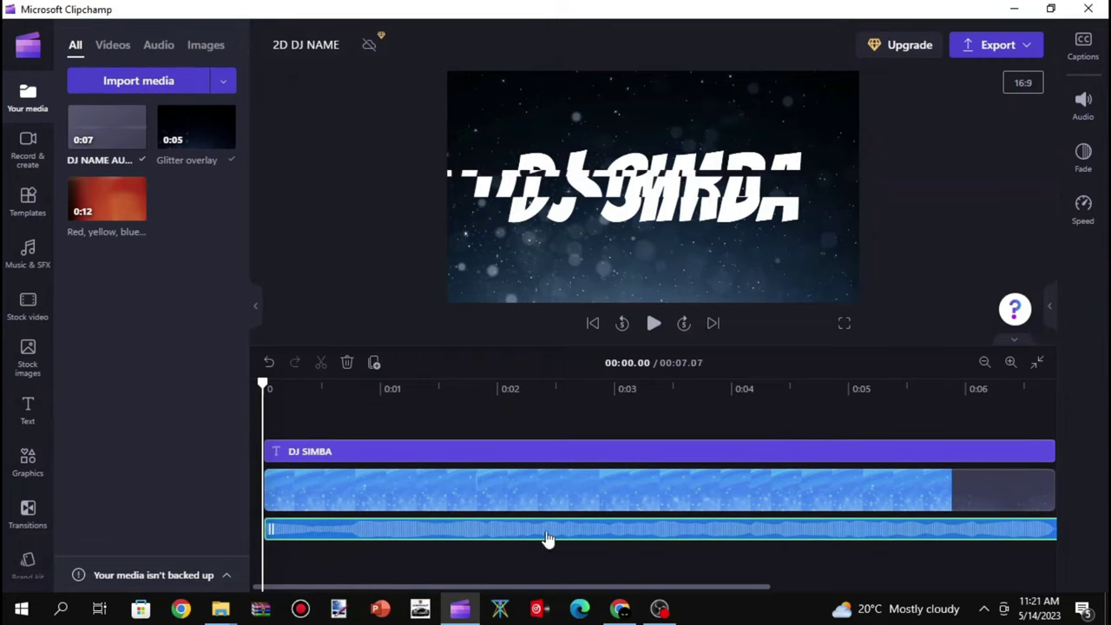
{"action": "left_click", "coordinate": [1039, 363]}
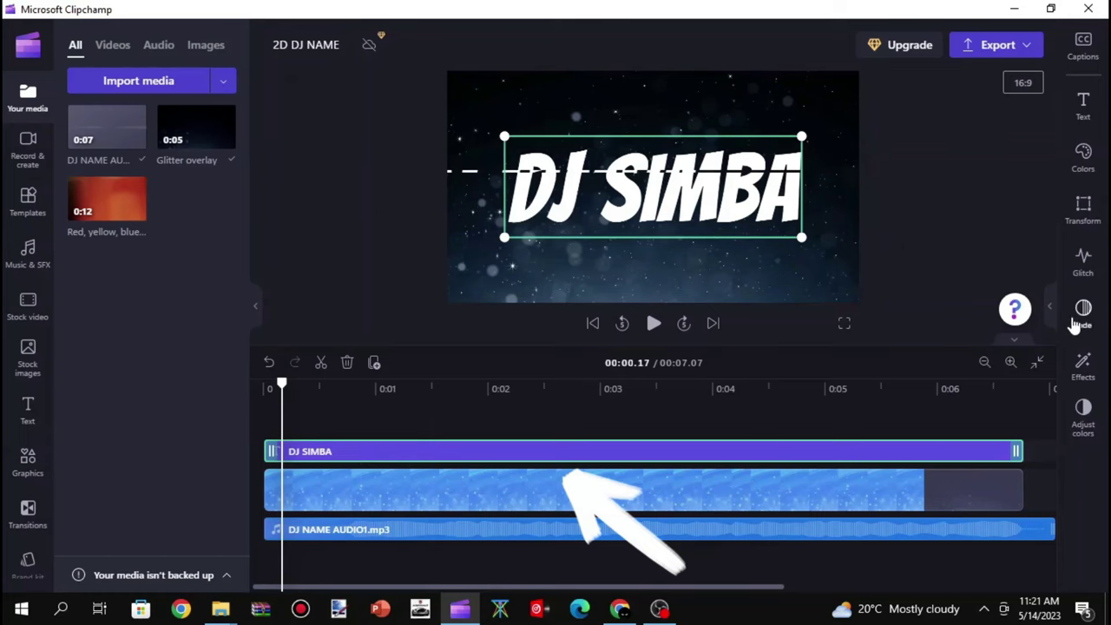
- Apply the Slow zoom random effect to the DJ SIMBA title clip
{"action": "left_click", "coordinate": [1085, 376]}
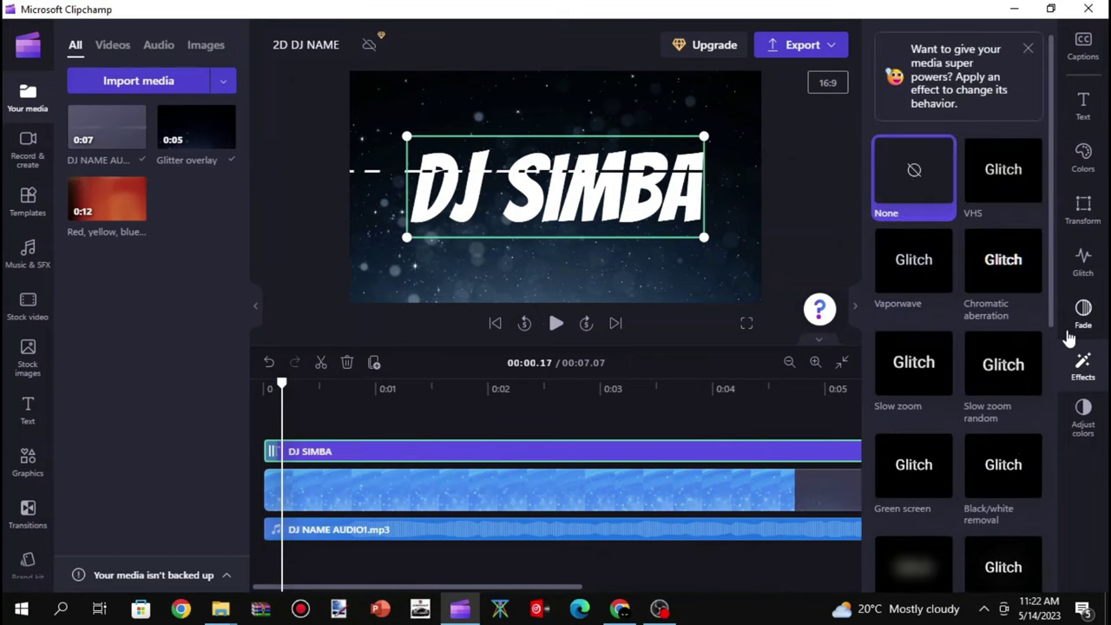
{"action": "left_click", "coordinate": [1003, 371]}
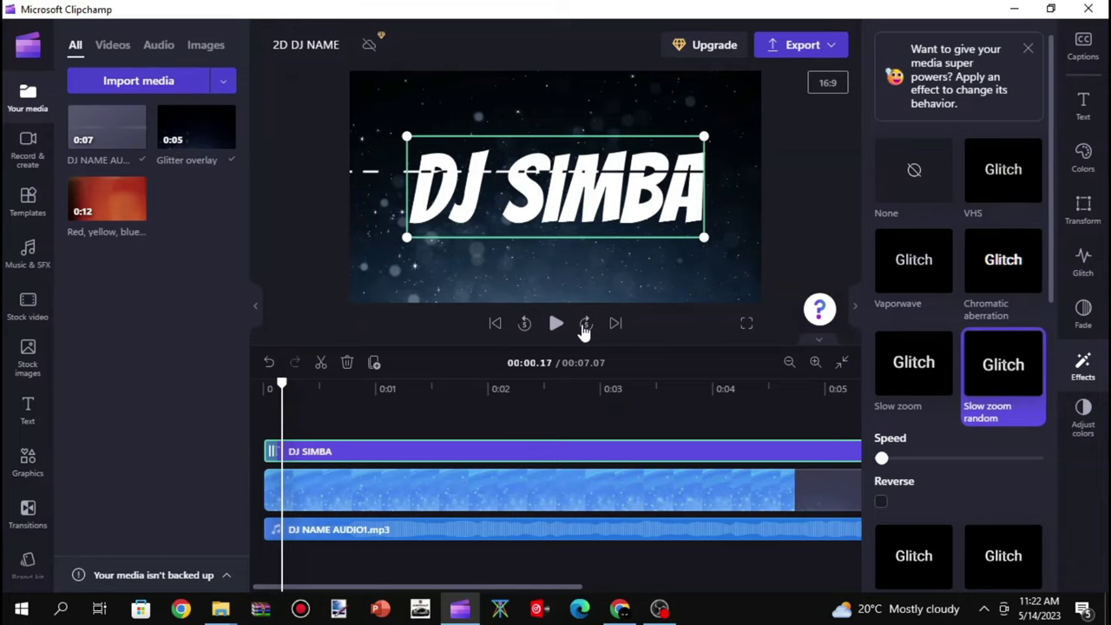
- Play the intro through, rewind to the start, and hide the Effects panel
{"action": "left_click", "coordinate": [557, 325]}
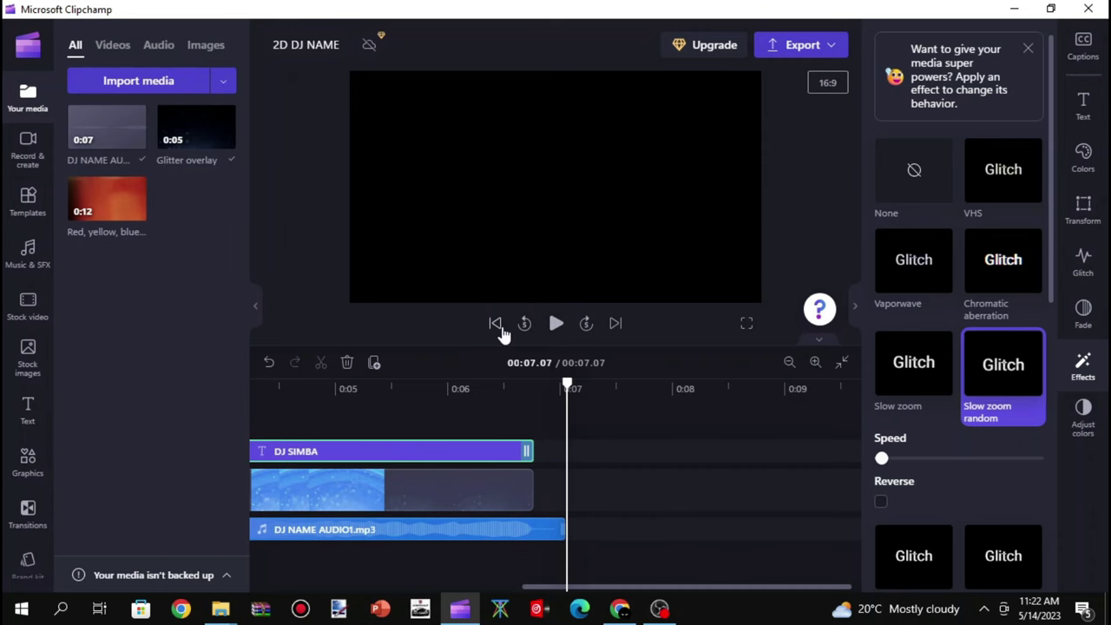
{"action": "left_click", "coordinate": [497, 324]}
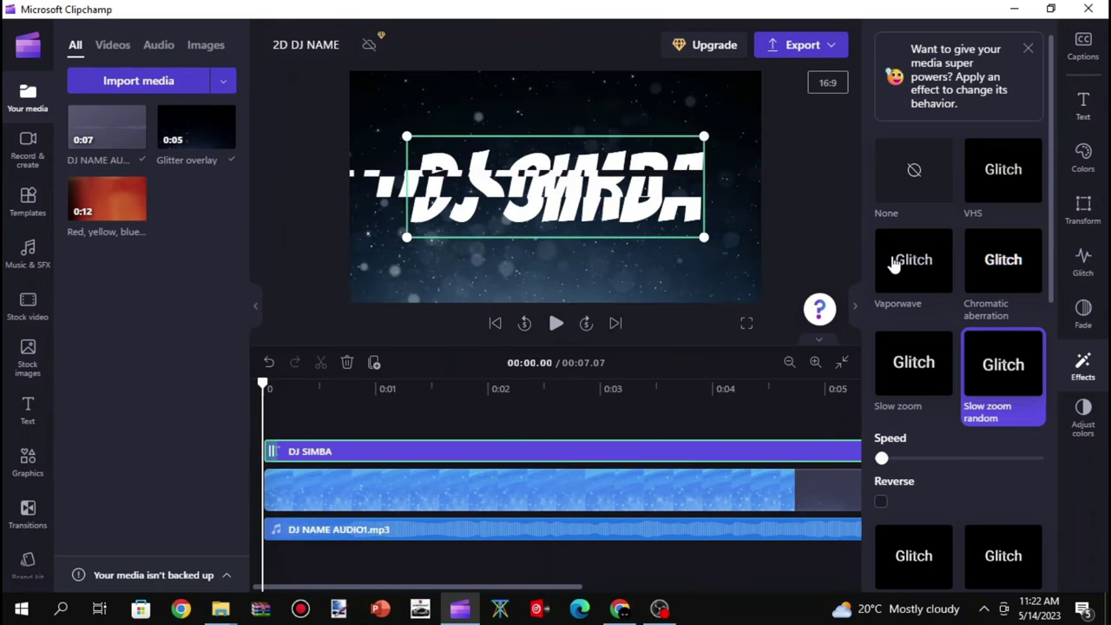
{"action": "left_click", "coordinate": [857, 309]}
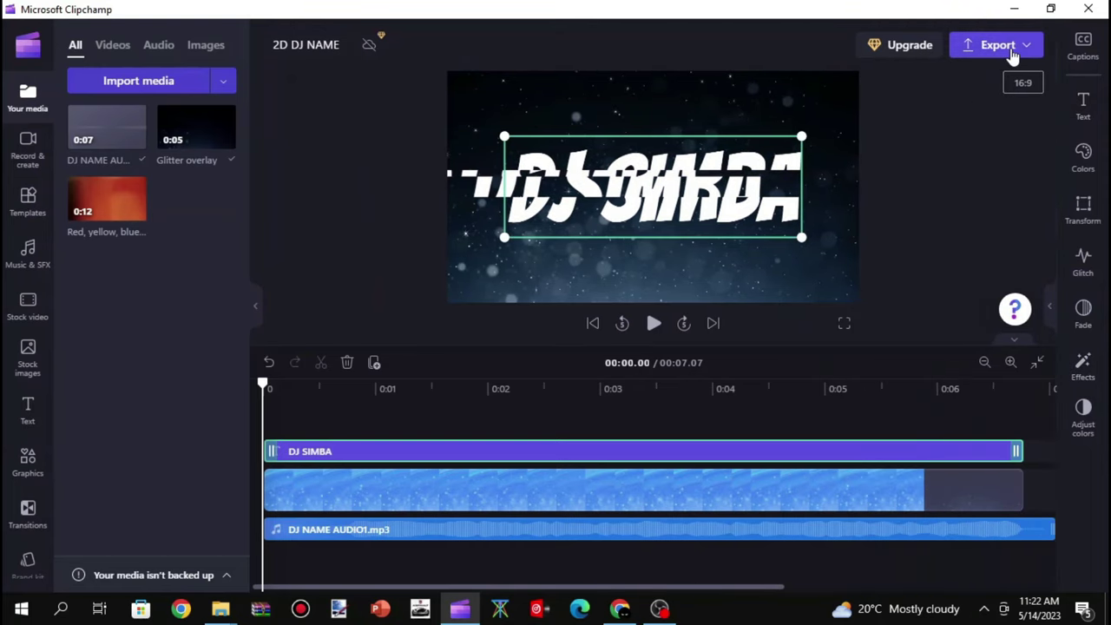
- Export the intro as a 7-second MP4 at the chosen video quality
{"action": "left_click", "coordinate": [1012, 55]}
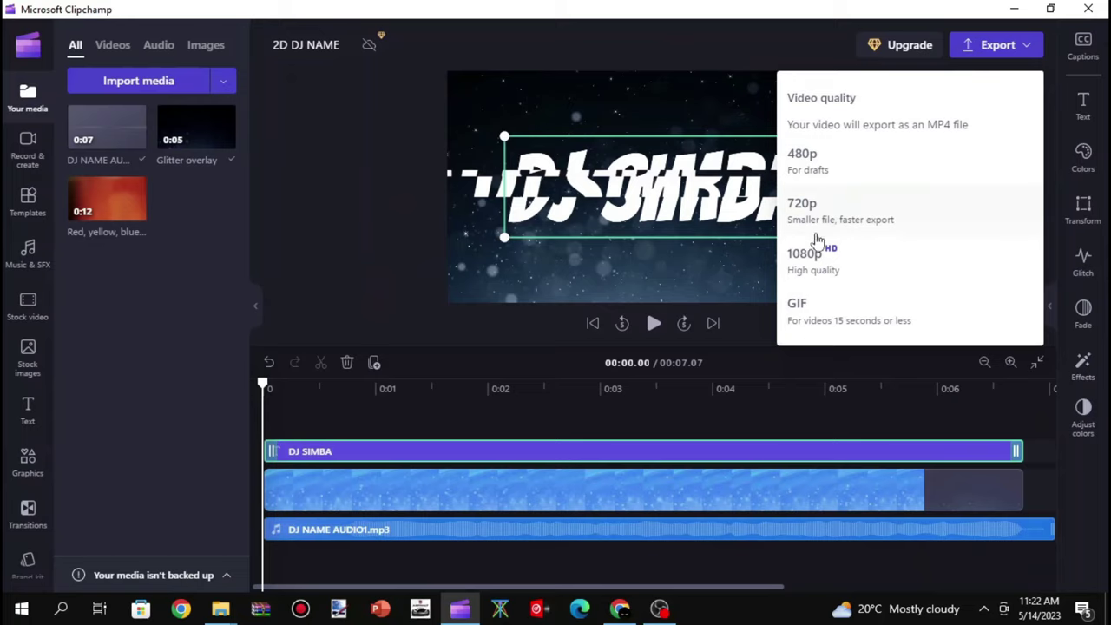
{"action": "left_click", "coordinate": [806, 257]}
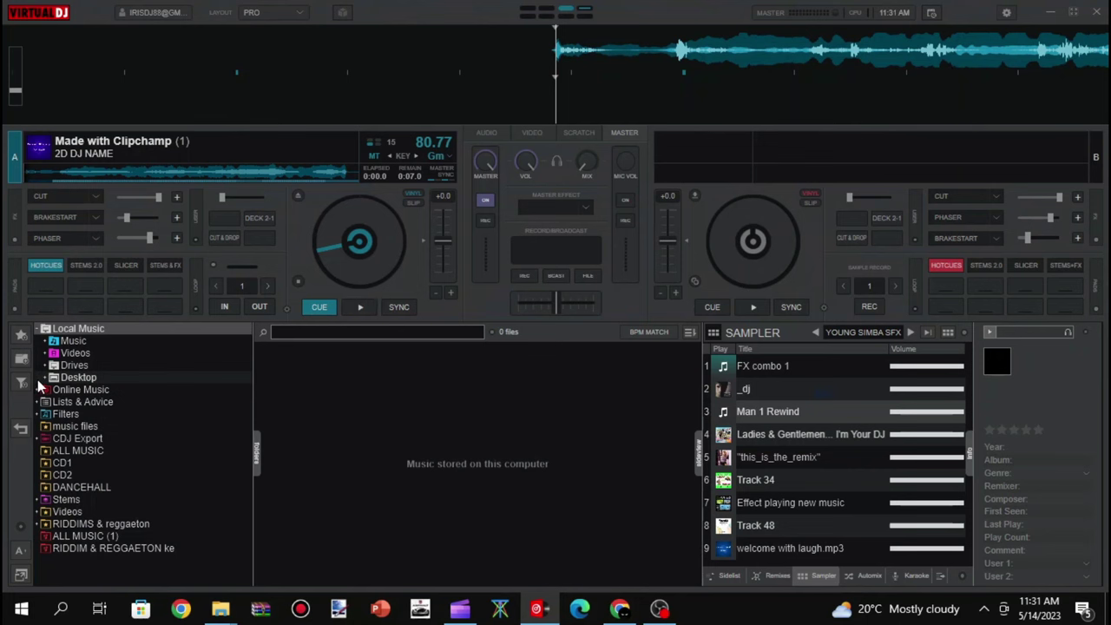
- Add Made with Clipchamp (1) from the Desktop folder to the YOUNG SIMBA SFX sampler bank
{"action": "left_click", "coordinate": [40, 377]}
{"action": "scroll", "coordinate": [136, 448], "scroll_direction": "down", "scroll_amount": 1}
{"action": "scroll", "coordinate": [136, 447], "scroll_direction": "down", "scroll_amount": 1}
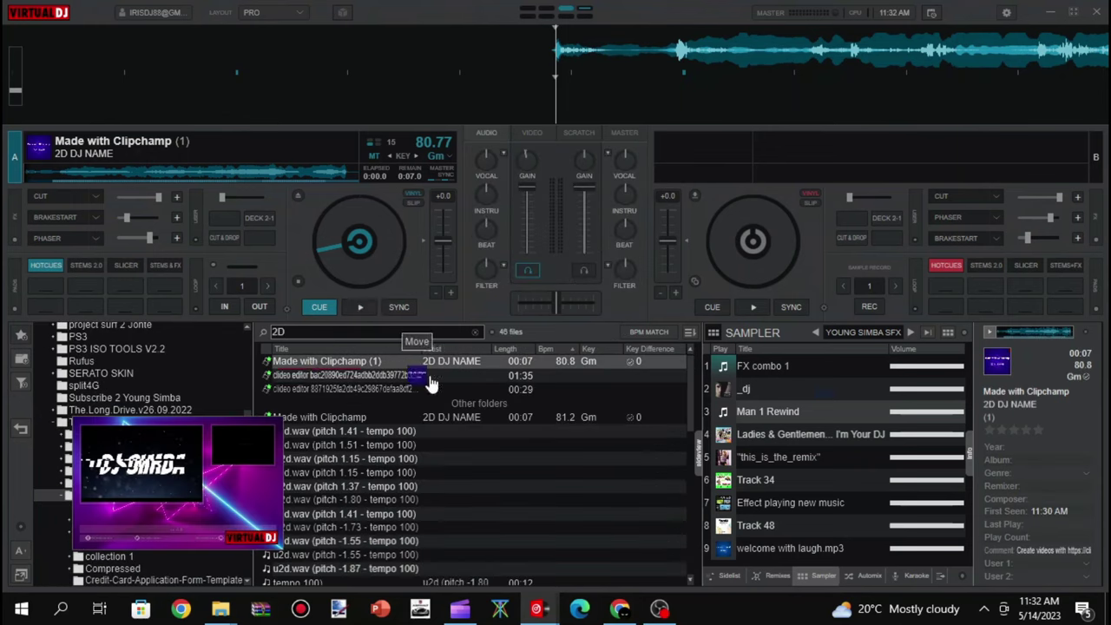
{"action": "left_click_drag", "start_coordinate": [682, 382], "coordinate": [795, 391]}
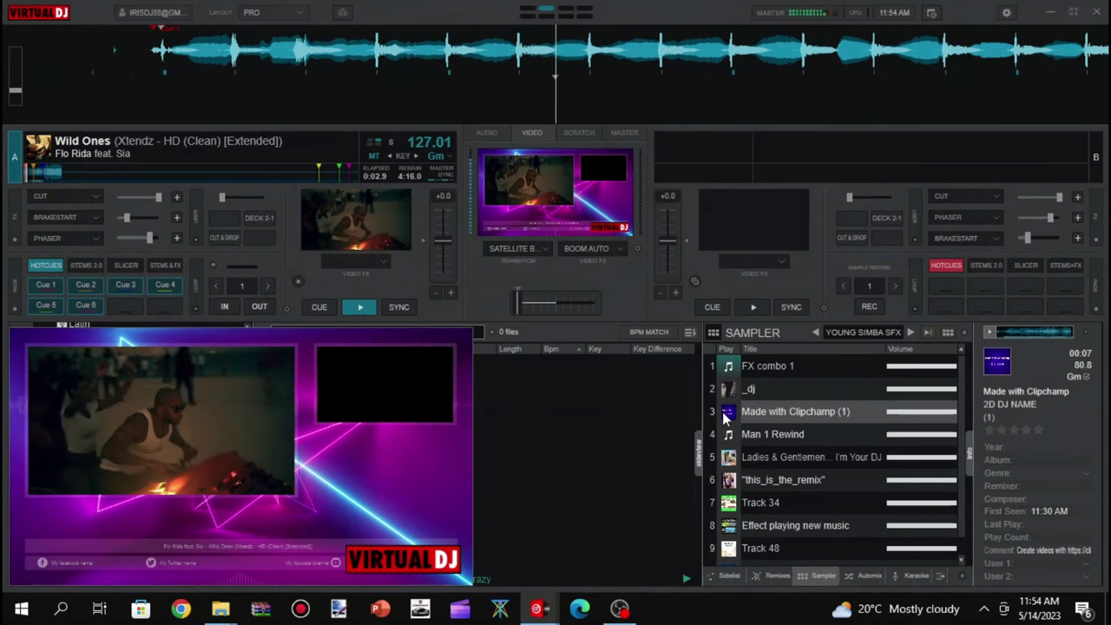
- Play sampler slot 3 (DJ SIMBA intro) over Wild Ones, then slot 2 (_dj)
{"action": "left_click", "coordinate": [726, 418]}
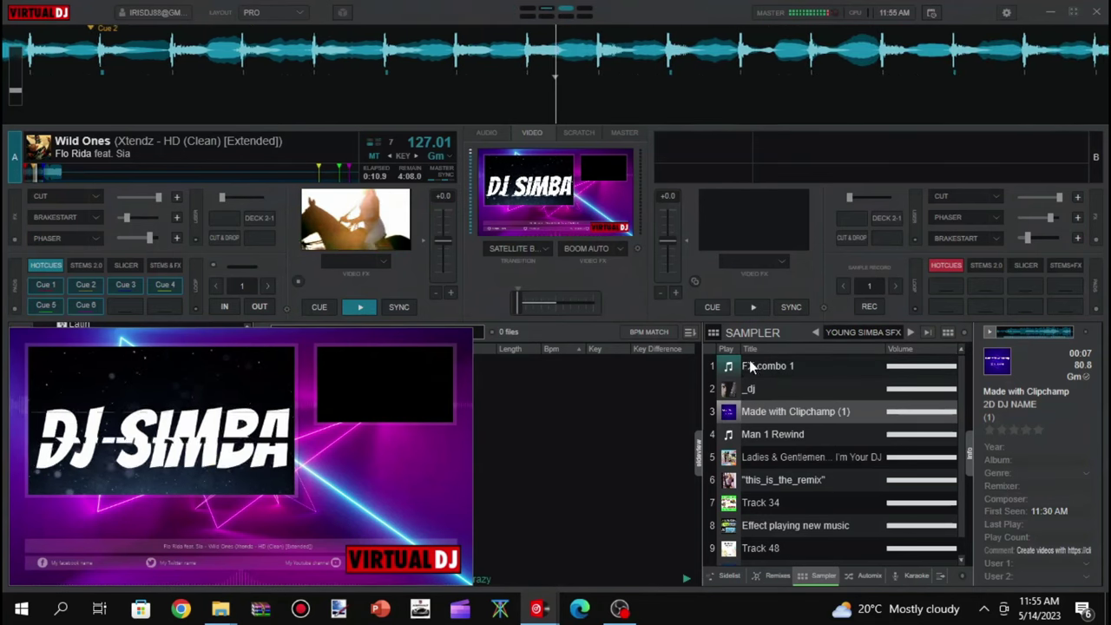
{"action": "left_click", "coordinate": [734, 388]}
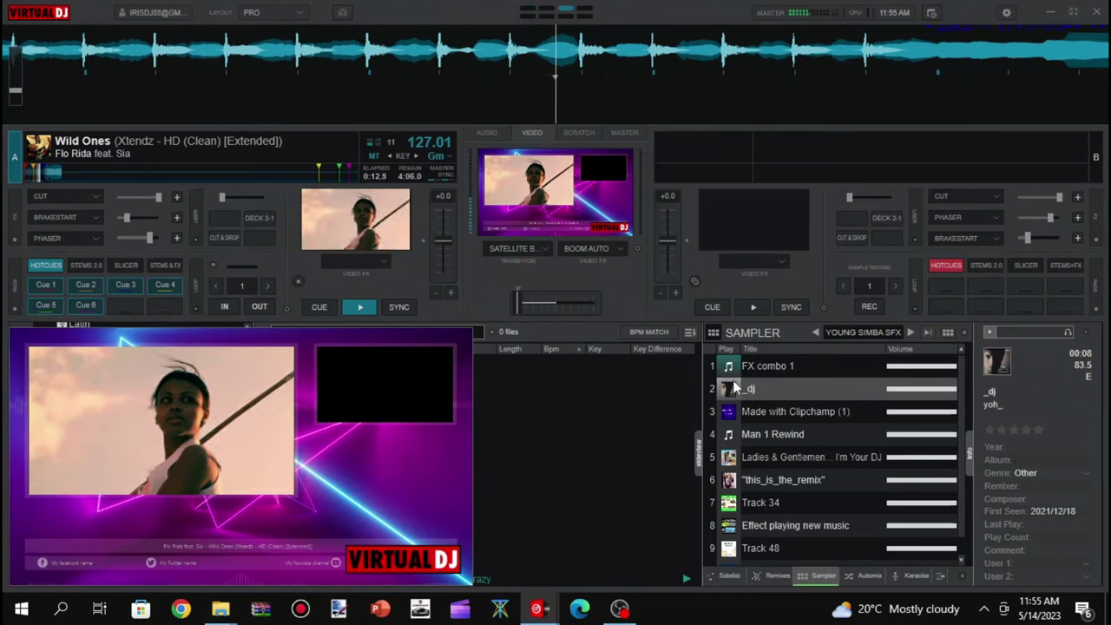